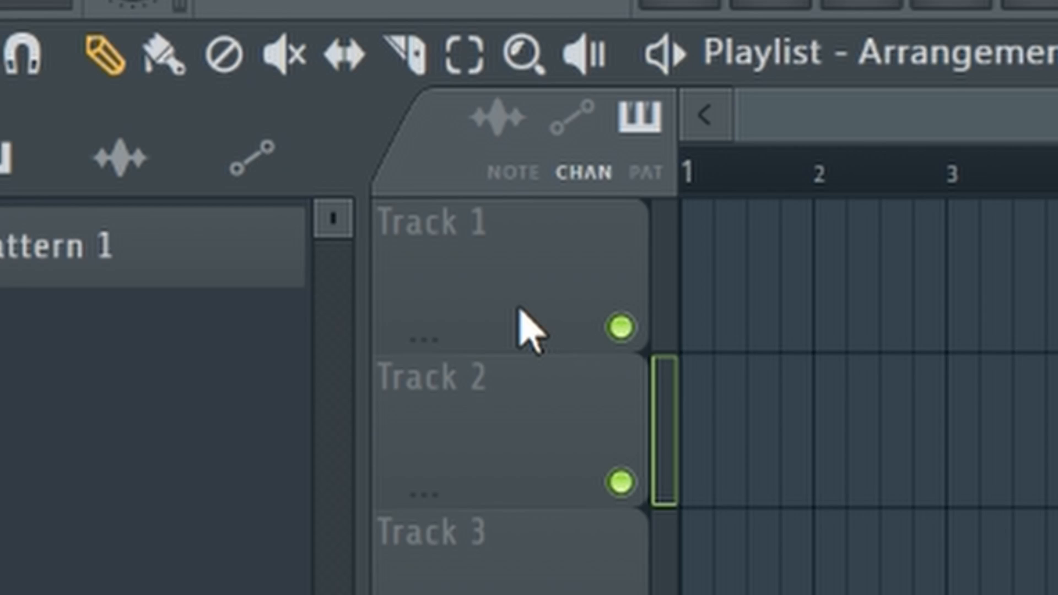
# Set playlist Track 1 to audio track mode and link it to the snare mic mixer track.
pyautogui.rightClick(529, 330)
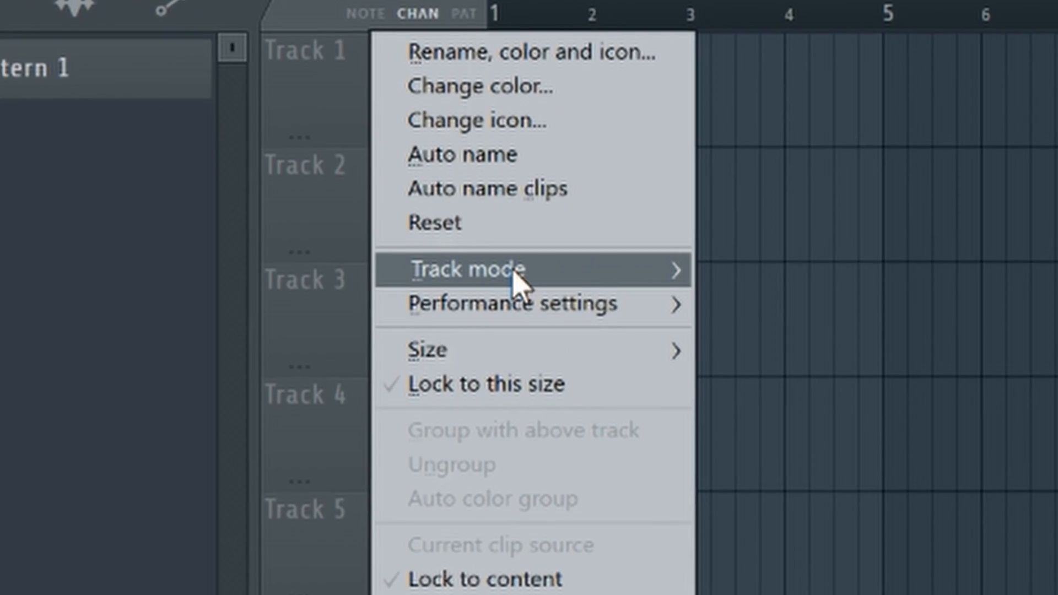
pyautogui.moveTo(704, 528)
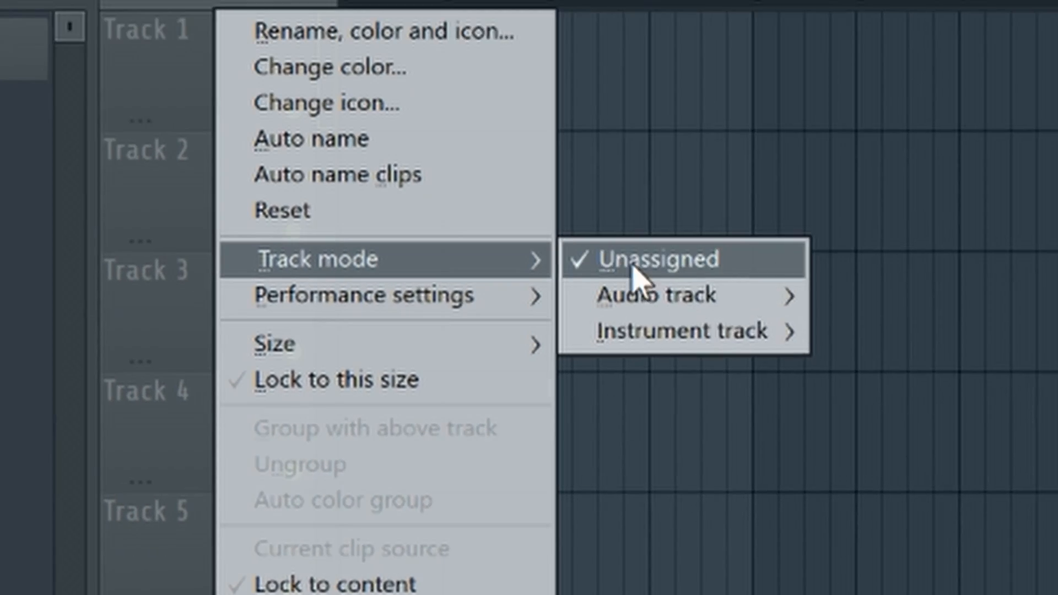
pyautogui.moveTo(667, 298)
pyautogui.click(449, 83)
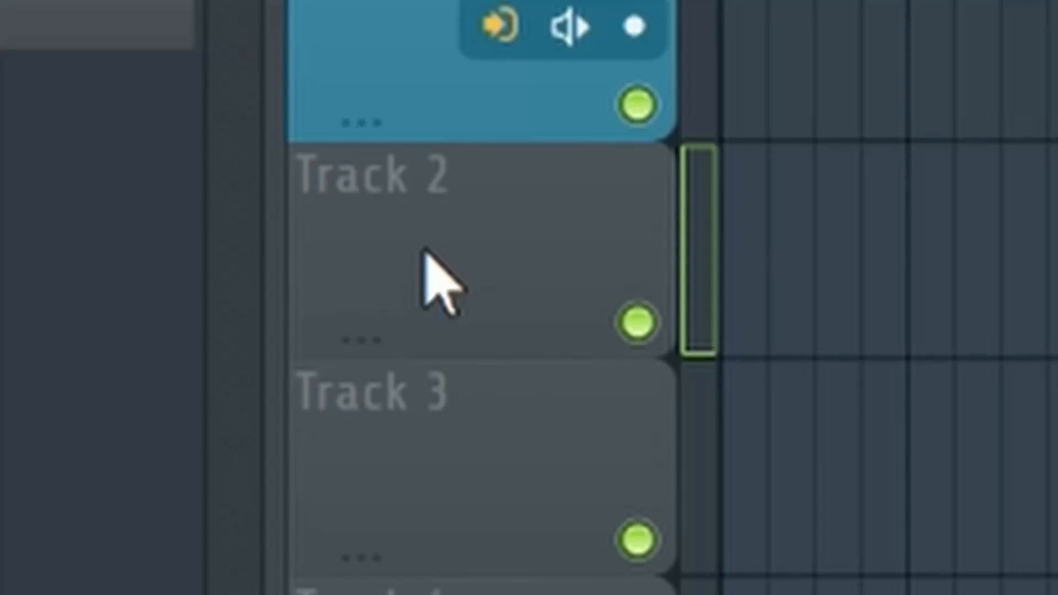
# Set playlist Track 2 to audio track mode and link it to the kick mic mixer track.
pyautogui.rightClick(425, 276)
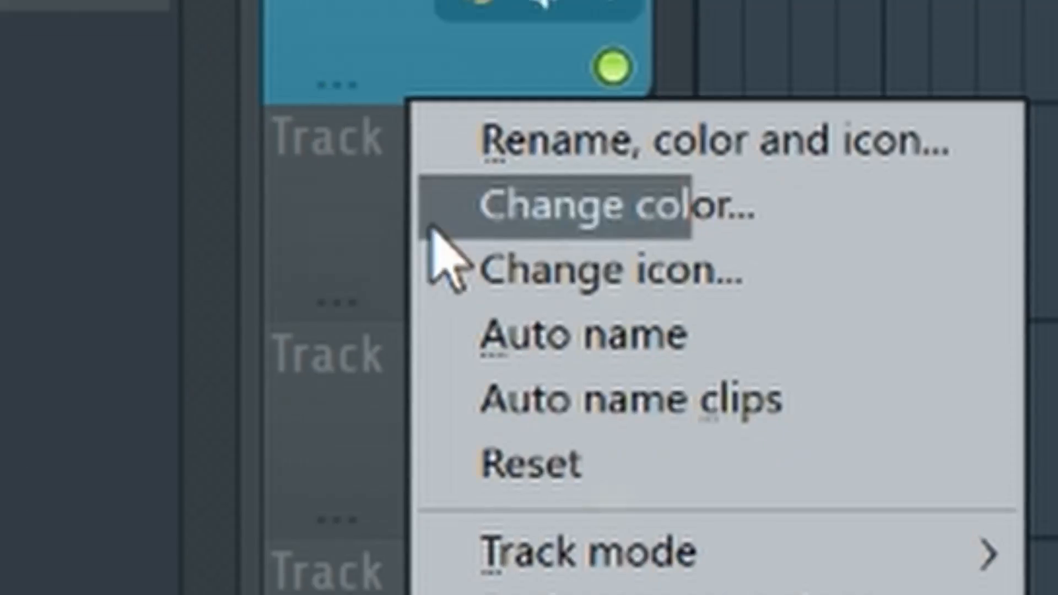
pyautogui.moveTo(508, 320)
pyautogui.moveTo(573, 295)
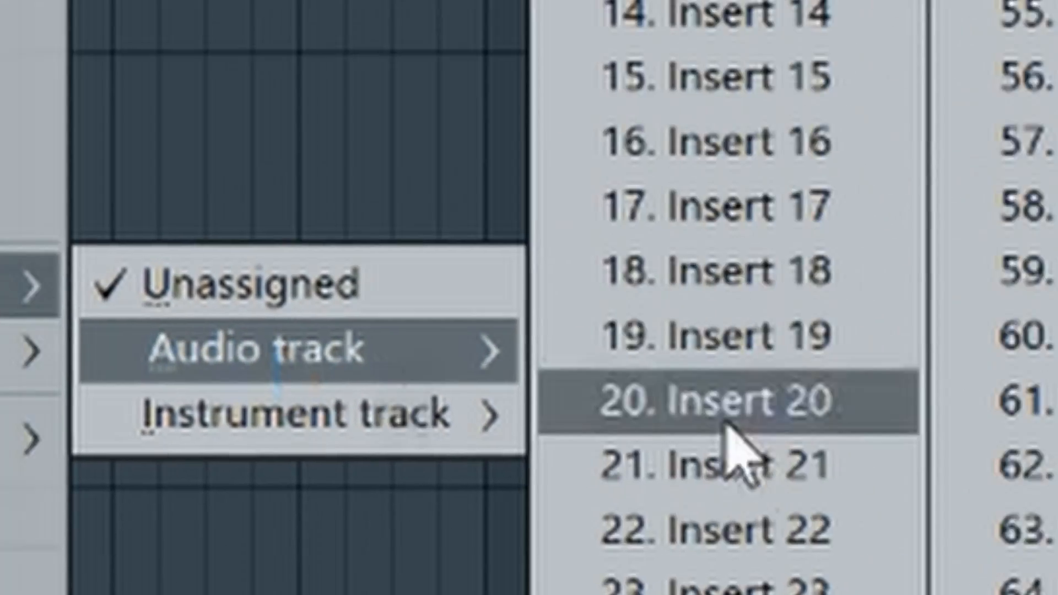
pyautogui.click(508, 185)
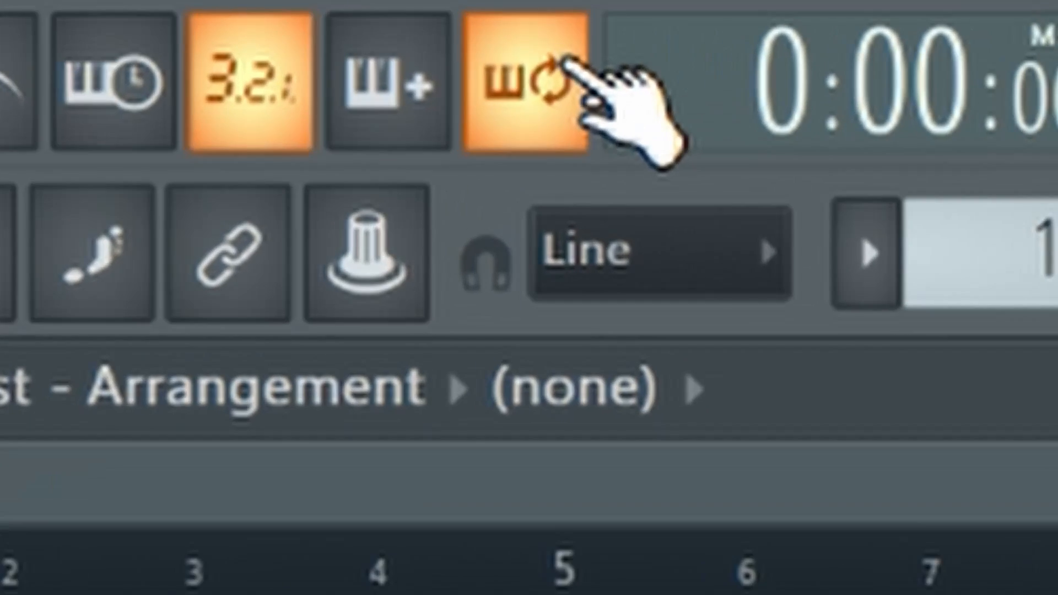
# Turn off loop recording and arm the snare mic and kick mic playlist tracks for recording.
pyautogui.click(567, 62)
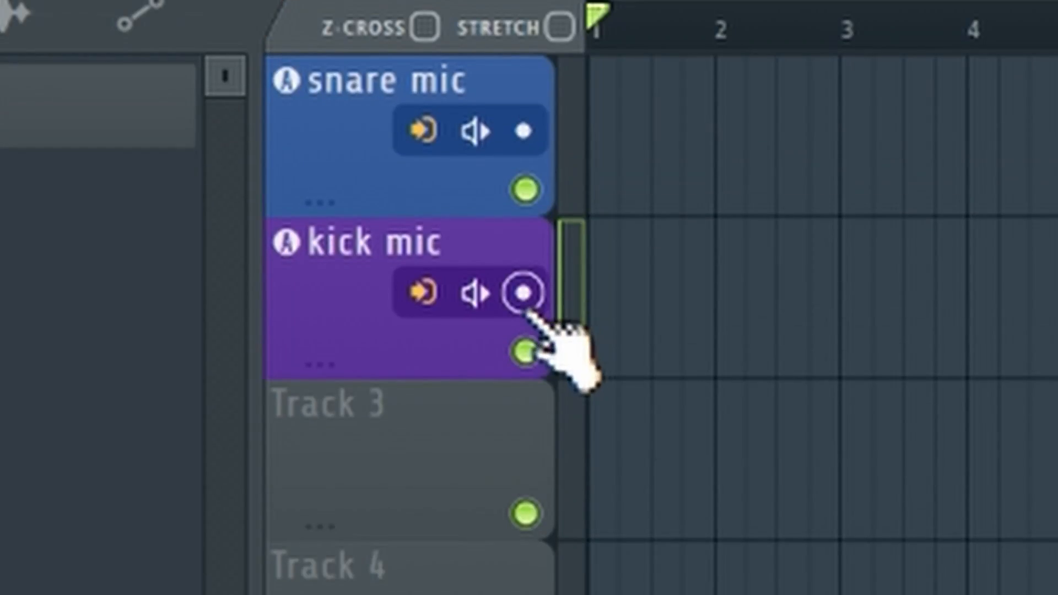
pyautogui.click(521, 290)
pyautogui.click(522, 256)
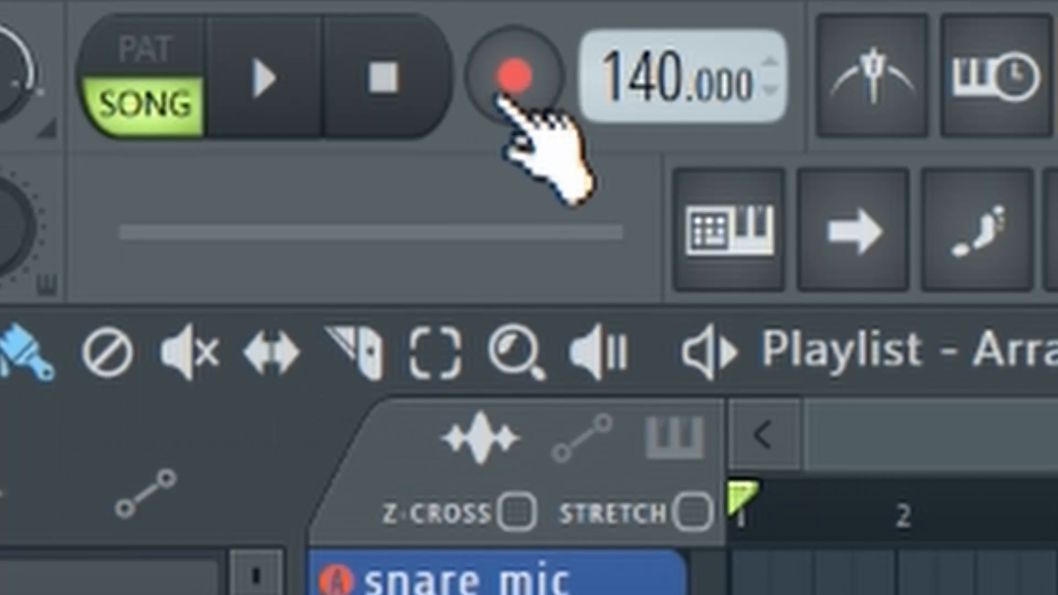
# Record both microphones into the playlist as audio clips and stop the take.
pyautogui.click(546, 111)
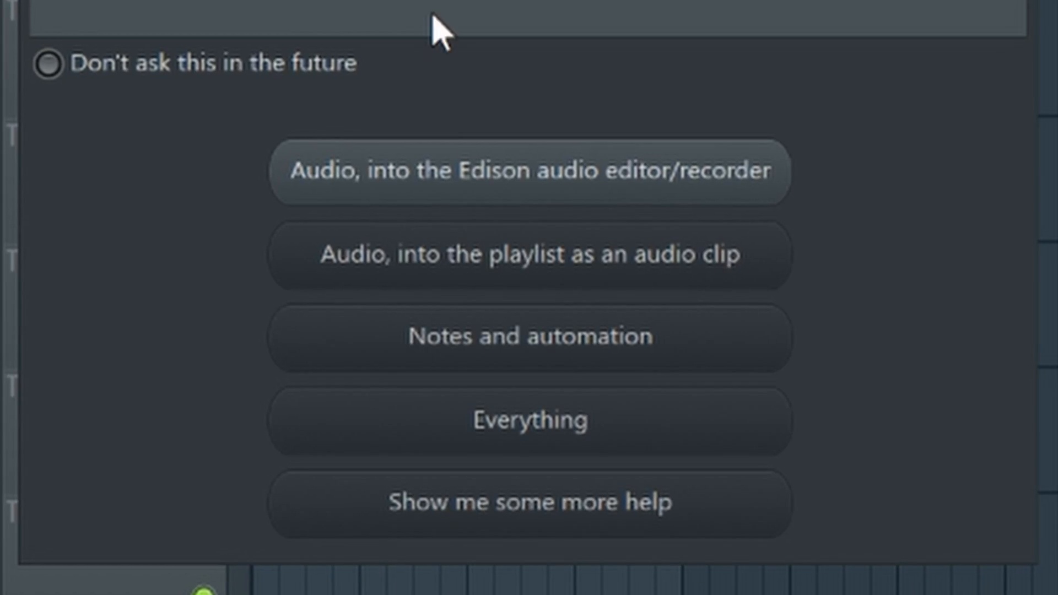
pyautogui.click(442, 239)
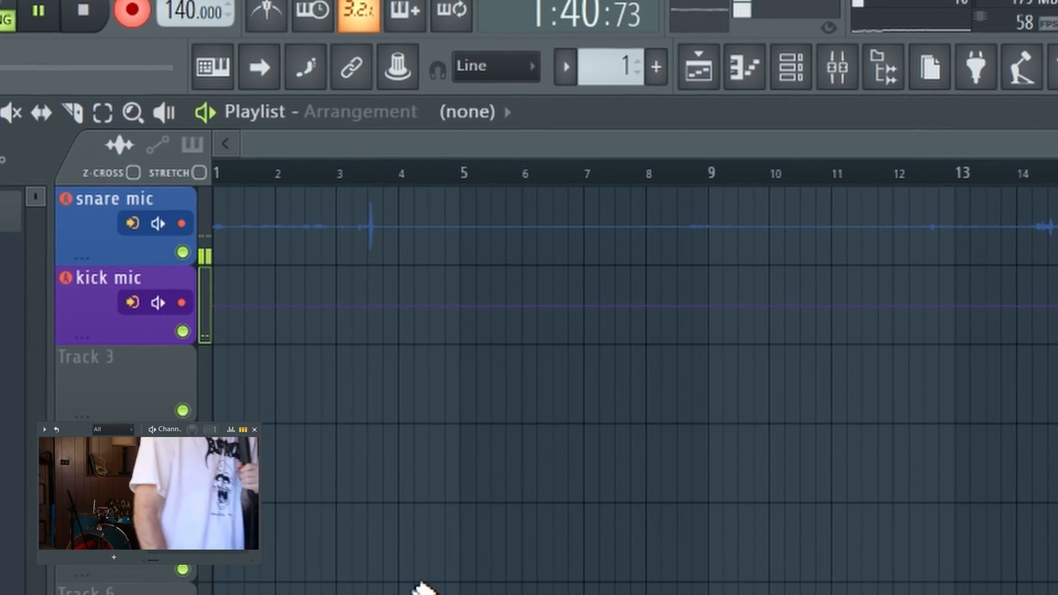
pyautogui.press('space')
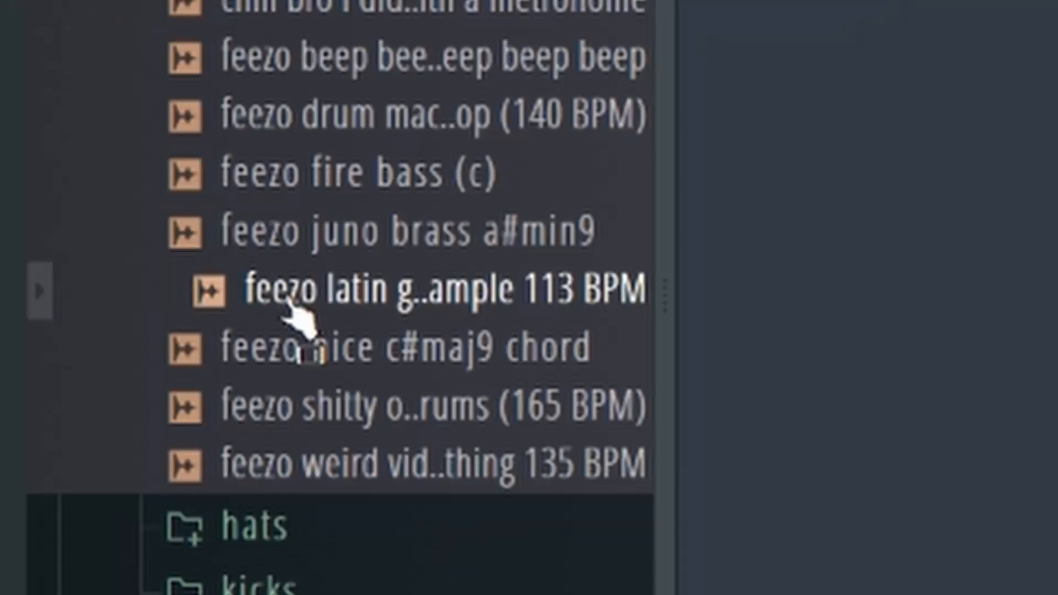
# Add the feezo latin 113 BPM sample to the playlist and duplicate it six times in a row.
pyautogui.moveTo(292, 314); pyautogui.dragTo(600, 288)
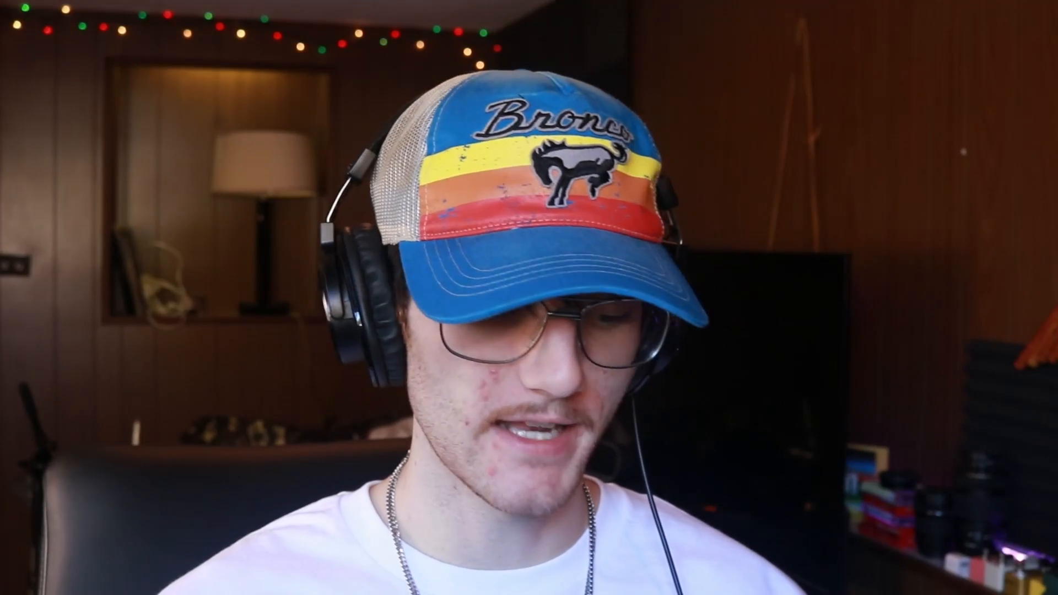
pyautogui.hotkey('ctrl', 'b')
pyautogui.hotkey('ctrl', 'b')
pyautogui.hotkey('ctrl', 'b')
pyautogui.hotkey('ctrl', 'b')
pyautogui.hotkey('ctrl', 'b')
pyautogui.hotkey('ctrl', 'b')
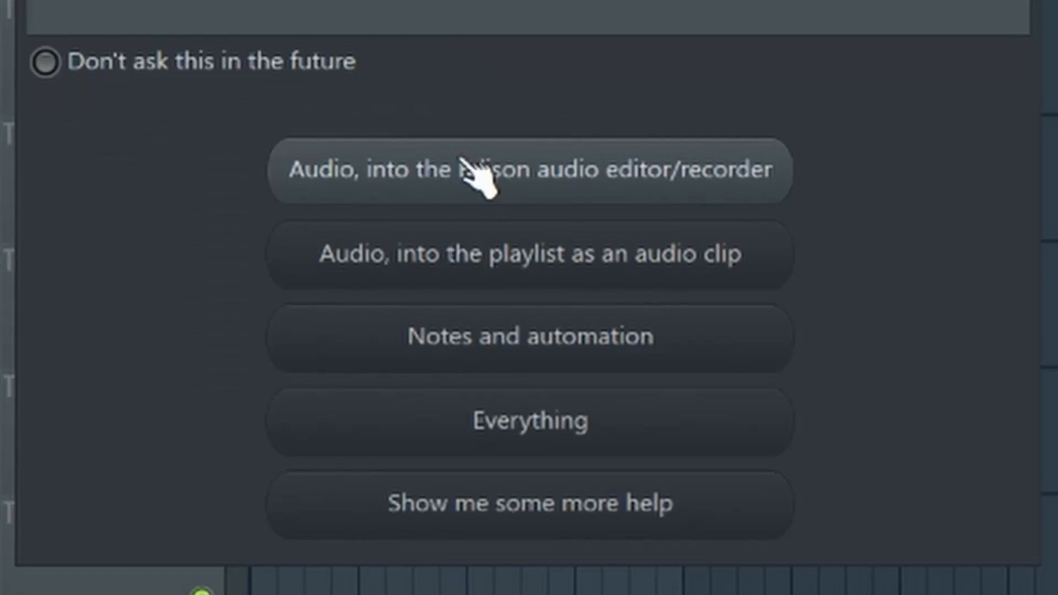
# Record a new drum take into the playlist as audio clips.
pyautogui.click(466, 259)
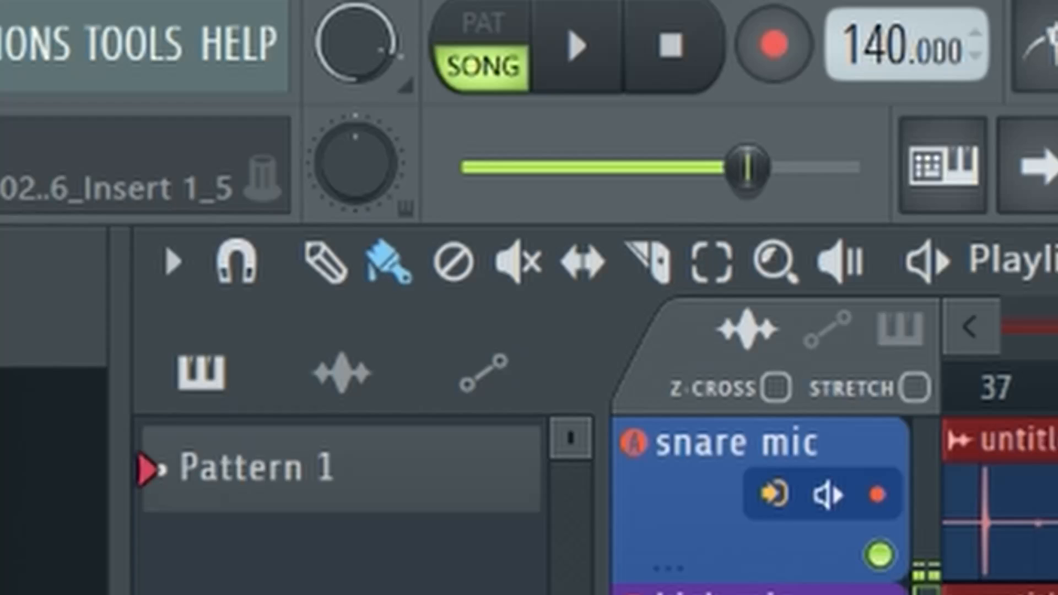
# Slice both drum clips just before bar 44 and just after bar 51, and delete the parts outside that section.
pyautogui.press('c')
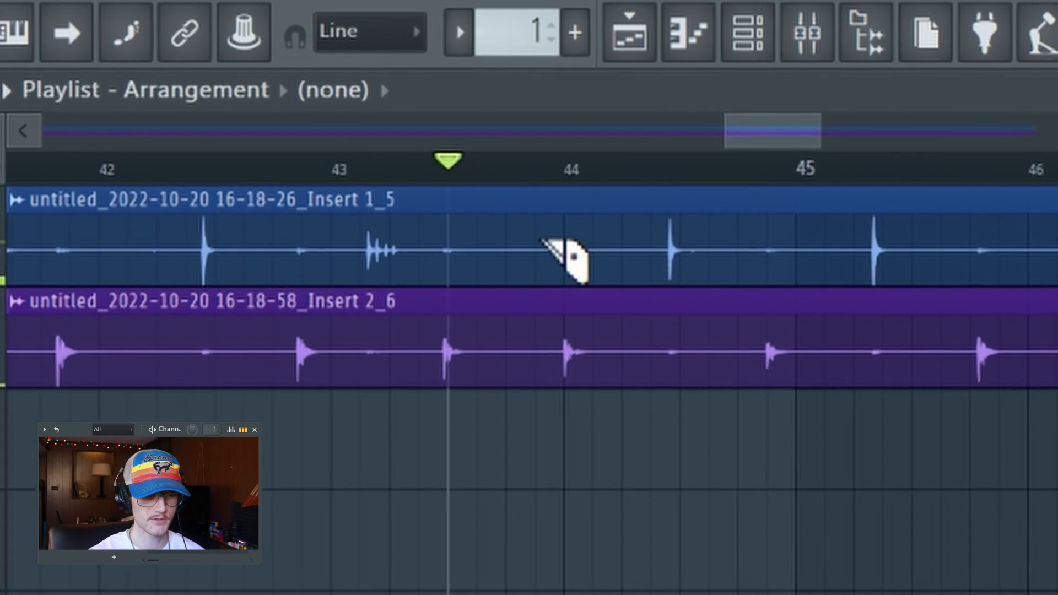
pyautogui.moveTo(512, 255); pyautogui.dragTo(515, 418)
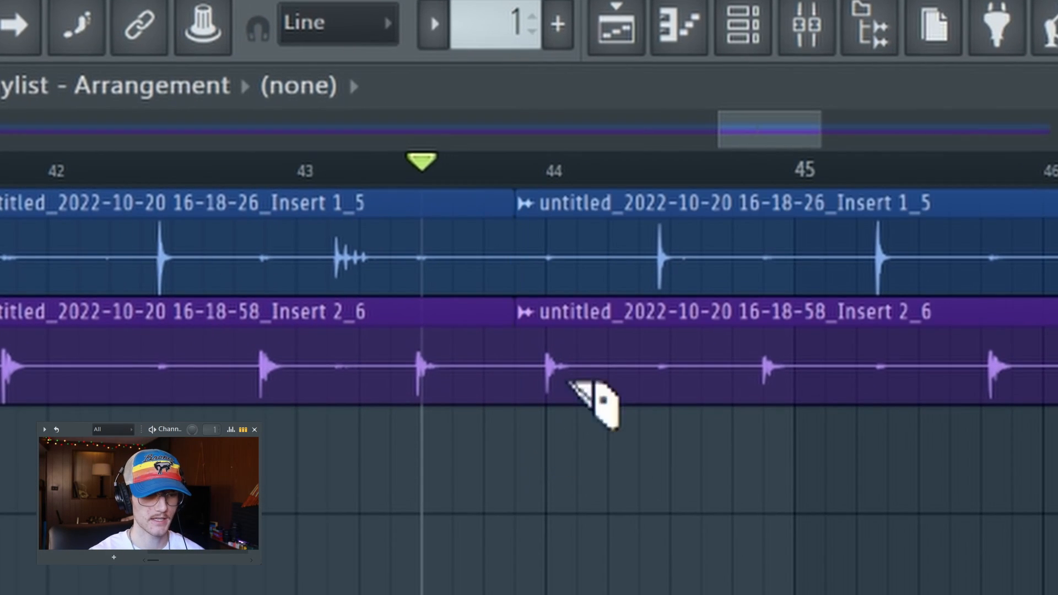
pyautogui.scroll(-4, 563, 190)
pyautogui.scroll(-2, 744, 181)
pyautogui.scroll(5, 743, 181)
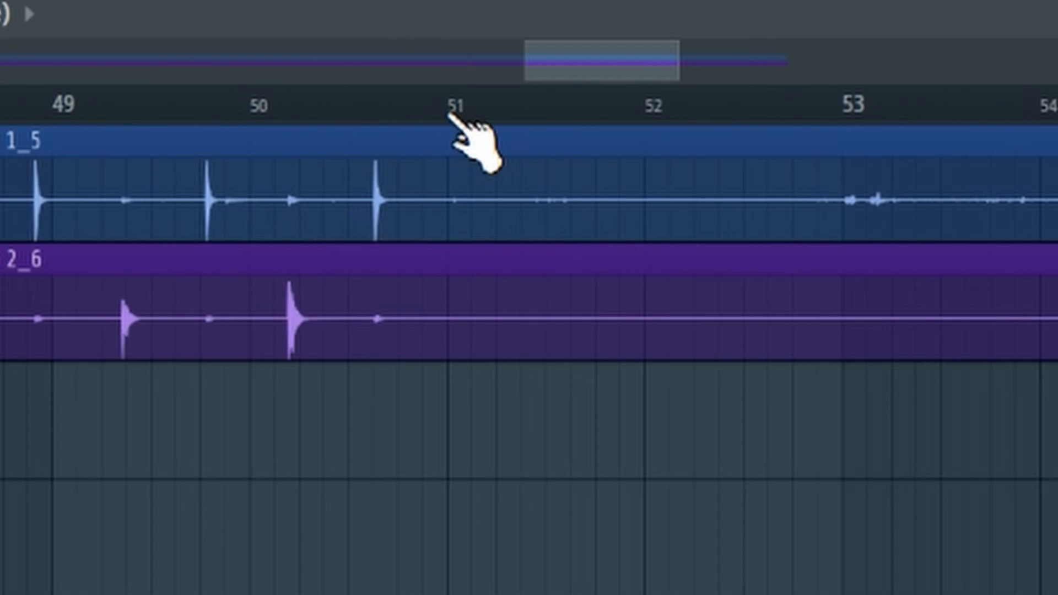
pyautogui.scroll(-3, 521, 413)
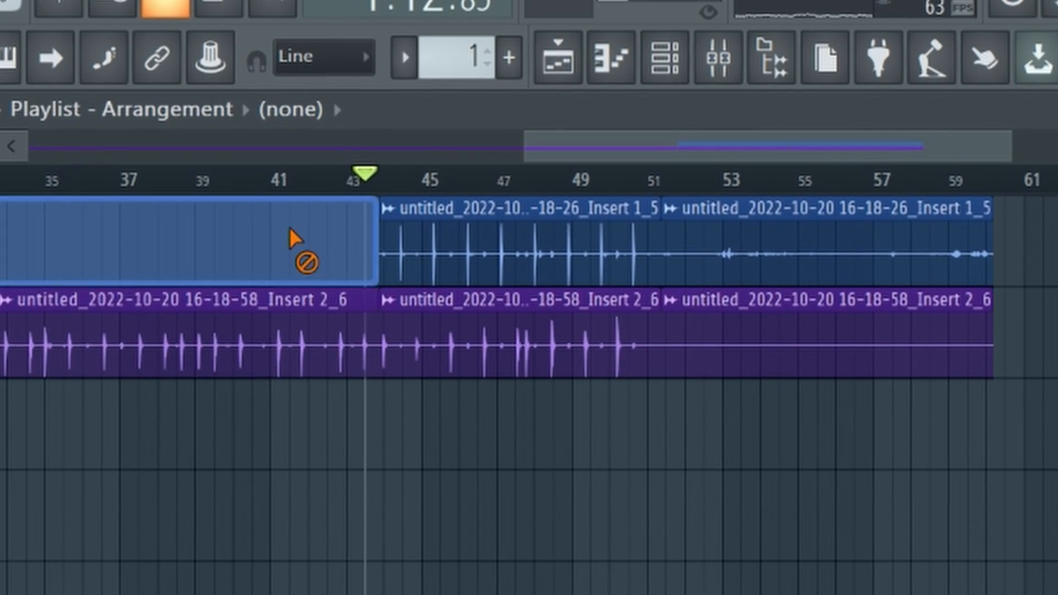
pyautogui.rightClick(296, 235)
pyautogui.rightClick(779, 366)
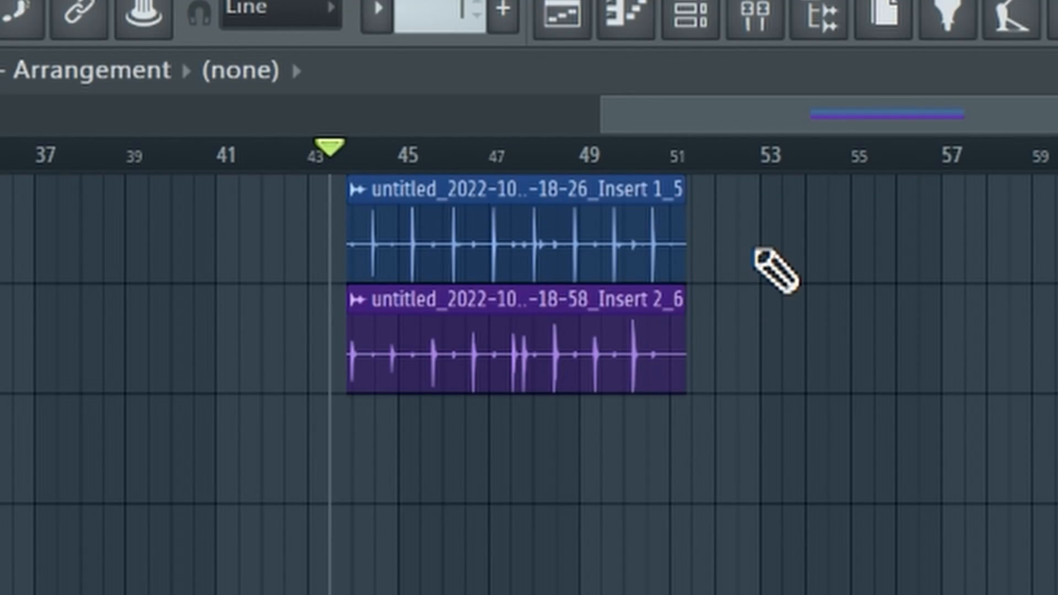
# Move both trimmed drum clips down to Track 3 and Track 4, and clear the selection.
pyautogui.hotkey('ctrl', 'a')
pyautogui.moveTo(395, 290); pyautogui.dragTo(420, 580)
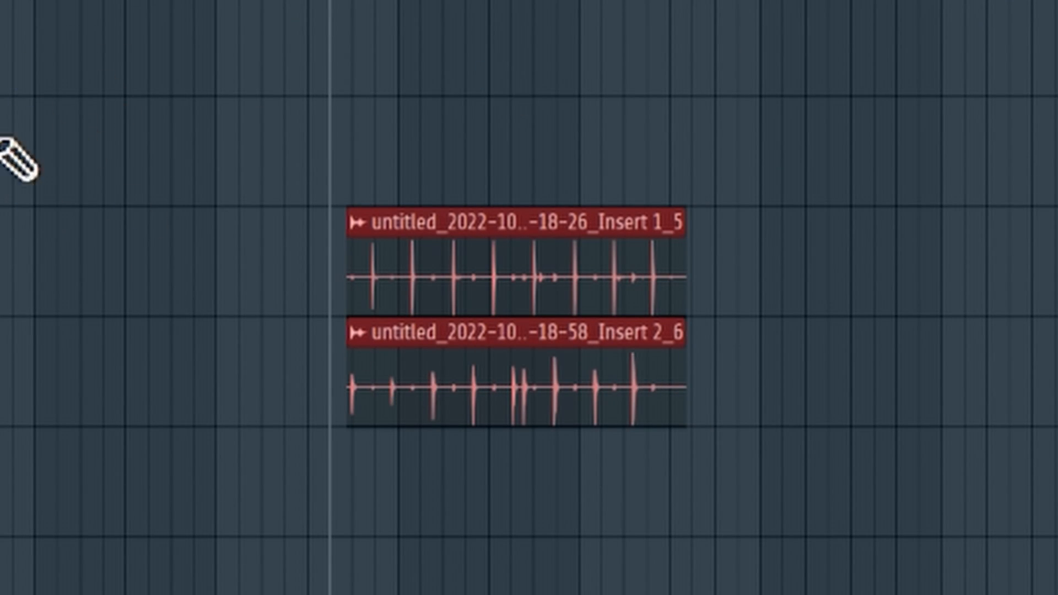
pyautogui.hotkey('ctrl', 'd')
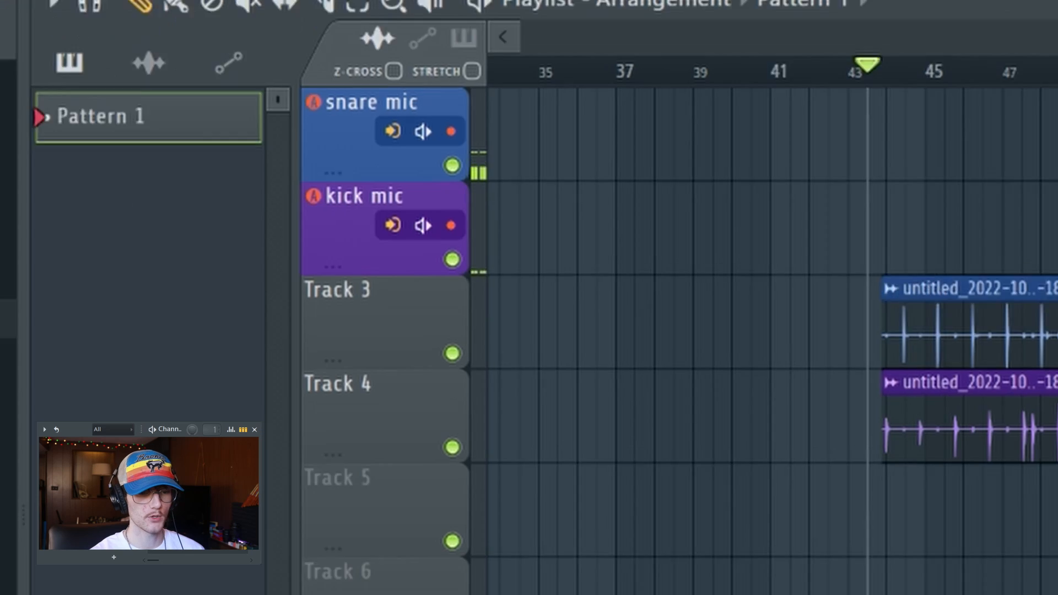
# Assign the snare clip to mixer track 3 and the kick clip to mixer track 4.
pyautogui.press('F9')
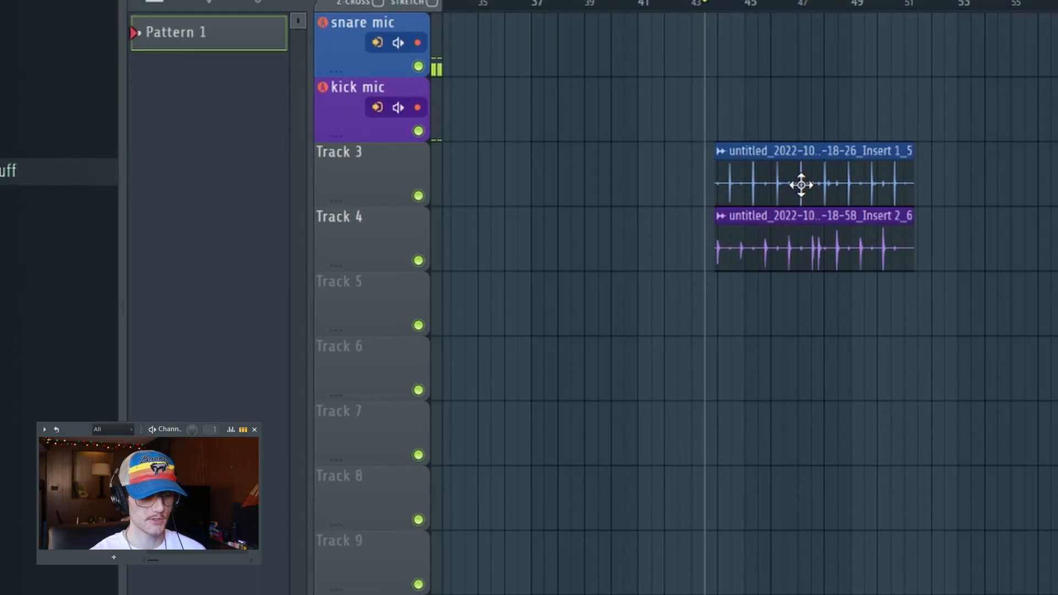
pyautogui.doubleClick(800, 185)
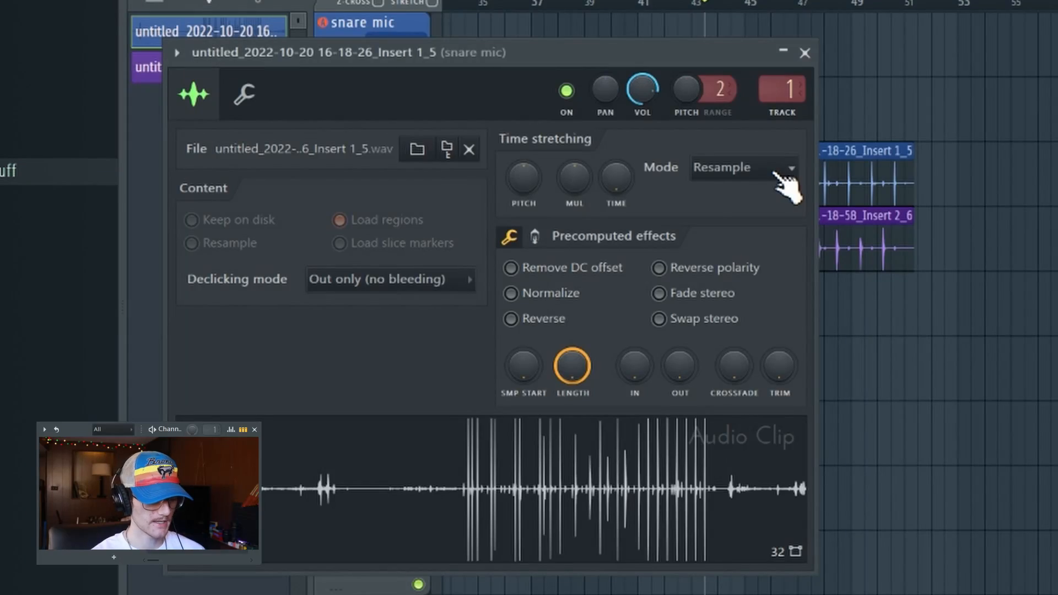
pyautogui.press('F9')
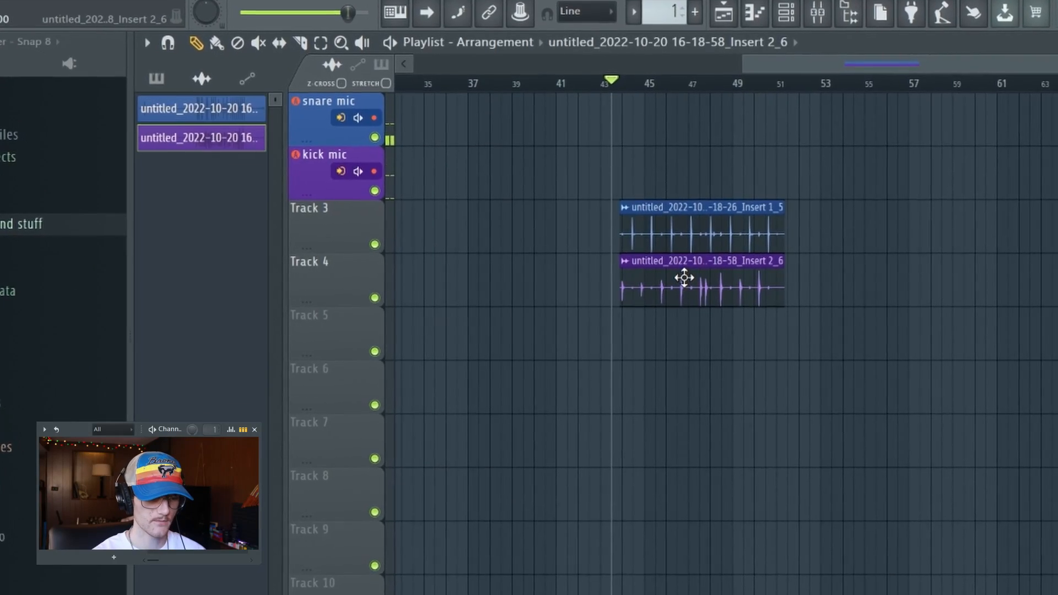
pyautogui.doubleClick(683, 279)
pyautogui.press('F9')
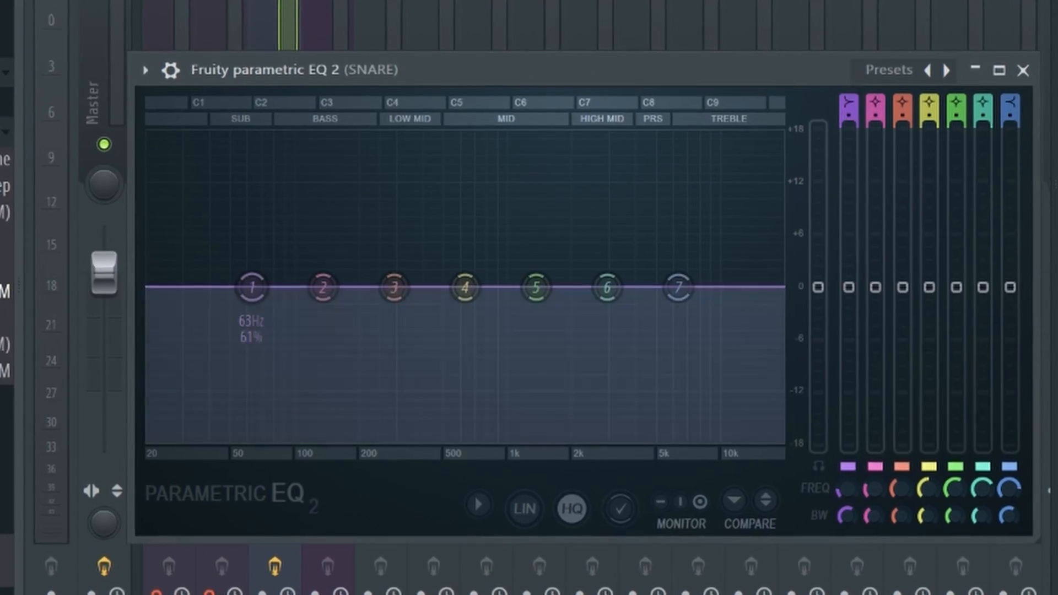
# In the SNARE track's Fruity parametric EQ 2, cut the lows with band 1, raise band 6 slightly, and lower bands 5 and 7 slightly.
pyautogui.moveTo(968, 47); pyautogui.dragTo(968, 55)
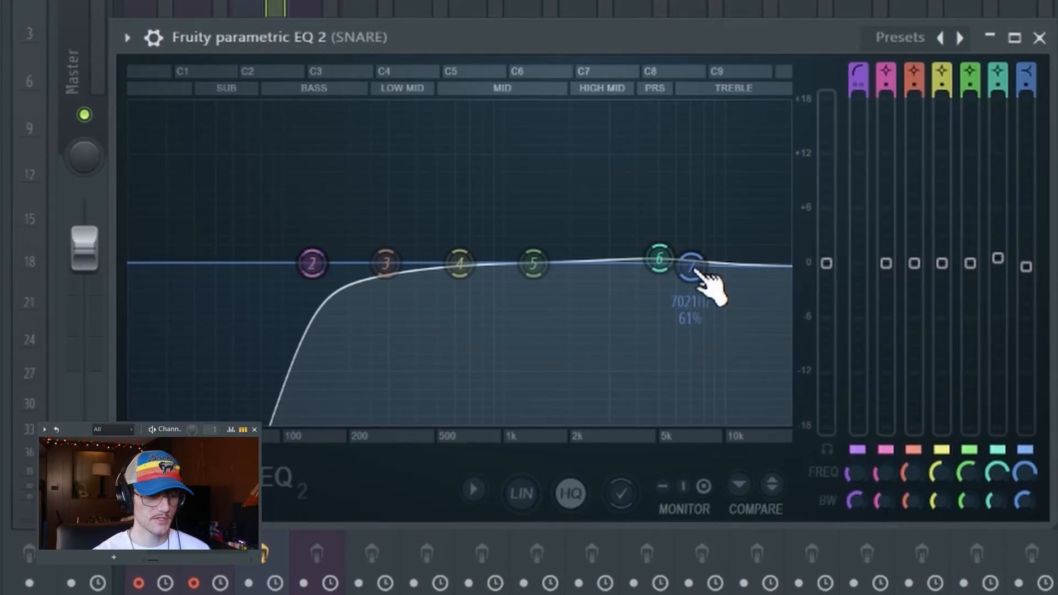
pyautogui.moveTo(534, 263); pyautogui.dragTo(574, 283)
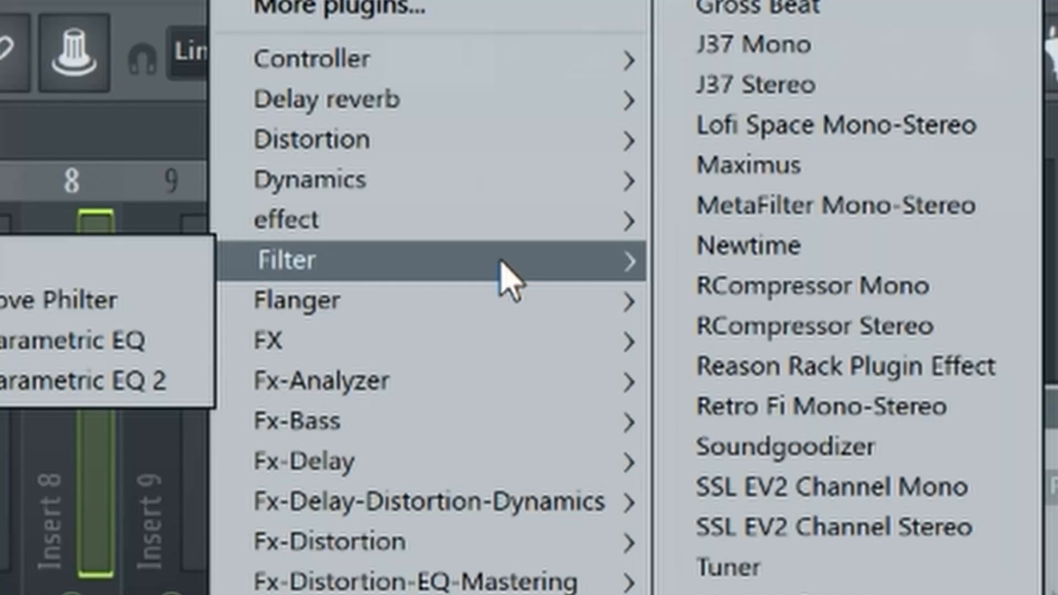
# Add Fruity parametric EQ 2 to the KICK track, cut the lowest frequencies with band 1, boost band 2 around 60 Hz, and adjust the higher bands.
pyautogui.moveTo(506, 276)
pyautogui.moveTo(478, 296); pyautogui.dragTo(500, 314)
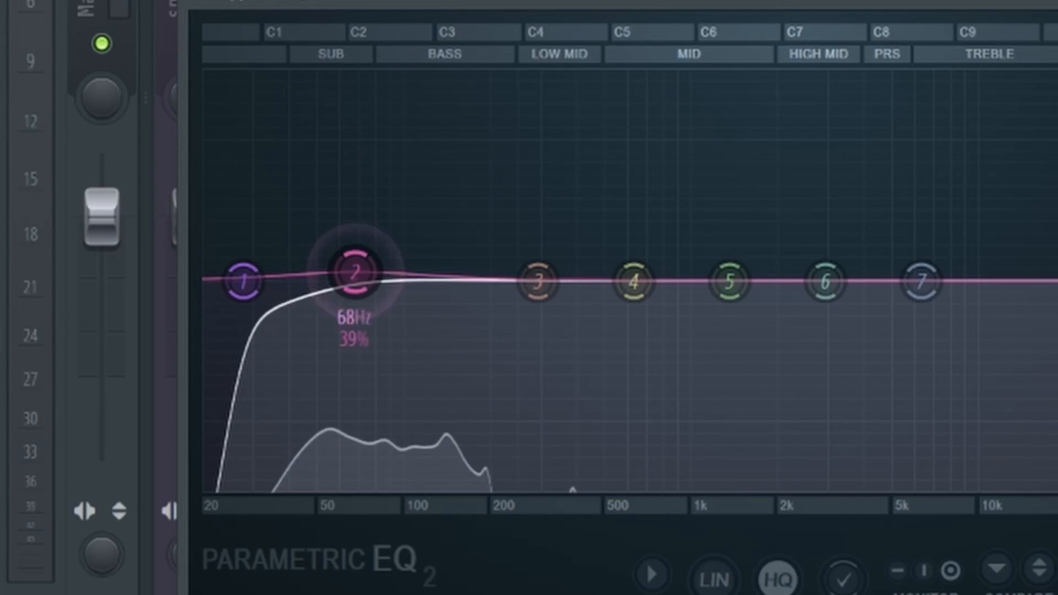
pyautogui.moveTo(354, 274); pyautogui.dragTo(334, 257)
pyautogui.moveTo(550, 315); pyautogui.dragTo(598, 301)
pyautogui.moveTo(781, 298); pyautogui.dragTo(880, 296)
pyautogui.moveTo(569, 294); pyautogui.dragTo(566, 294)
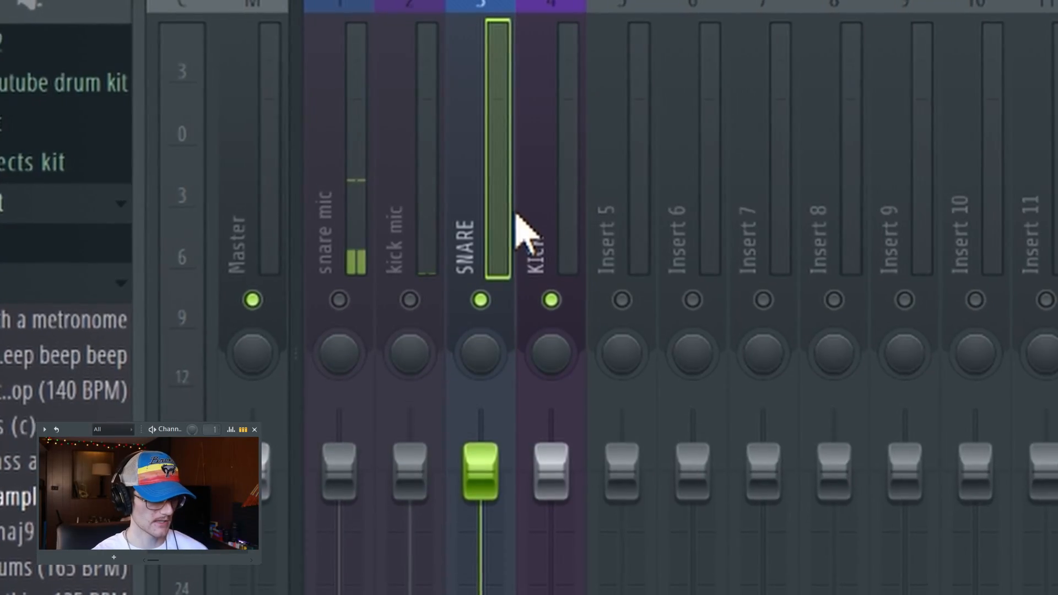
# Select the SNARE and KICK mixer tracks together and route them only to one shared bus track.
pyautogui.keyDown('ctrl'); pyautogui.click(551, 231); pyautogui.keyUp('ctrl')
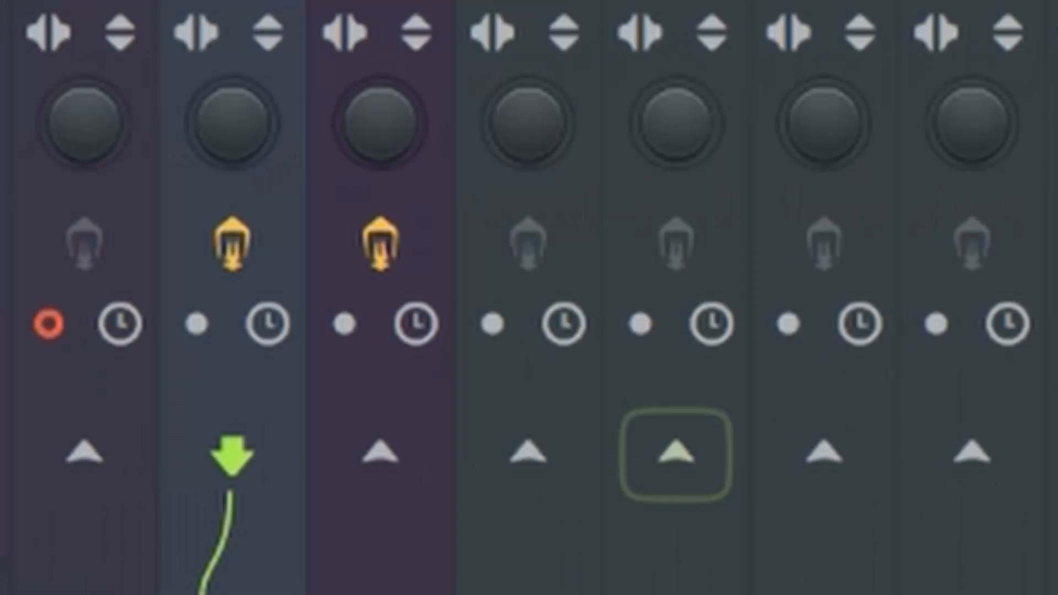
pyautogui.rightClick(537, 458)
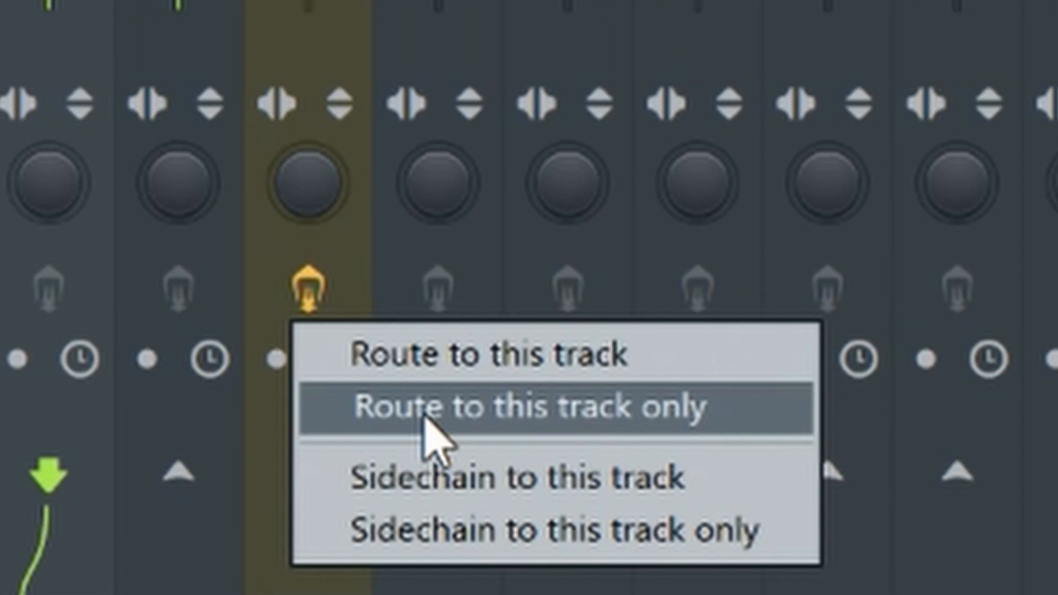
pyautogui.click(424, 422)
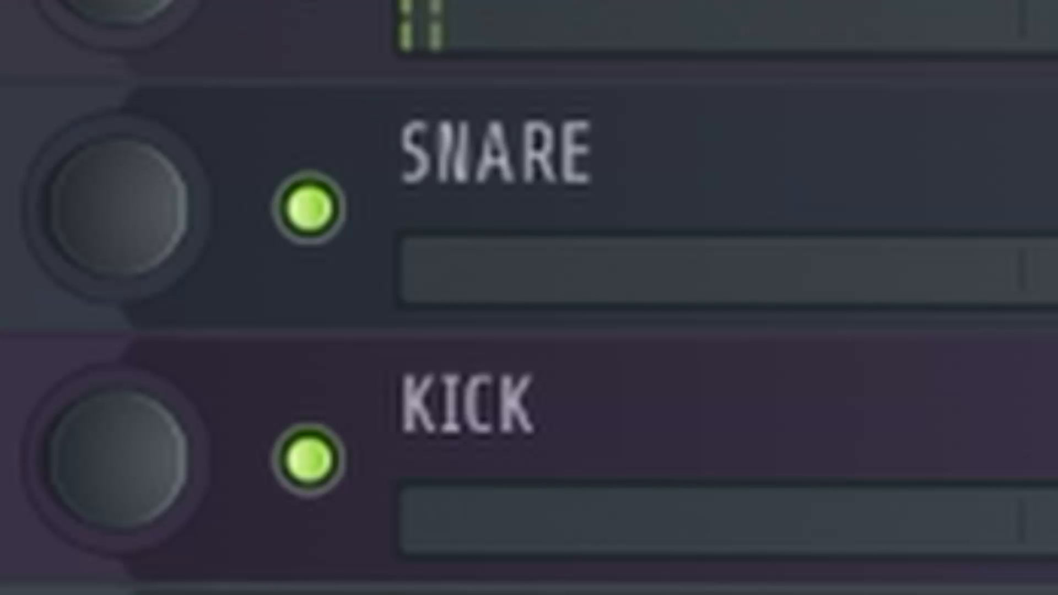